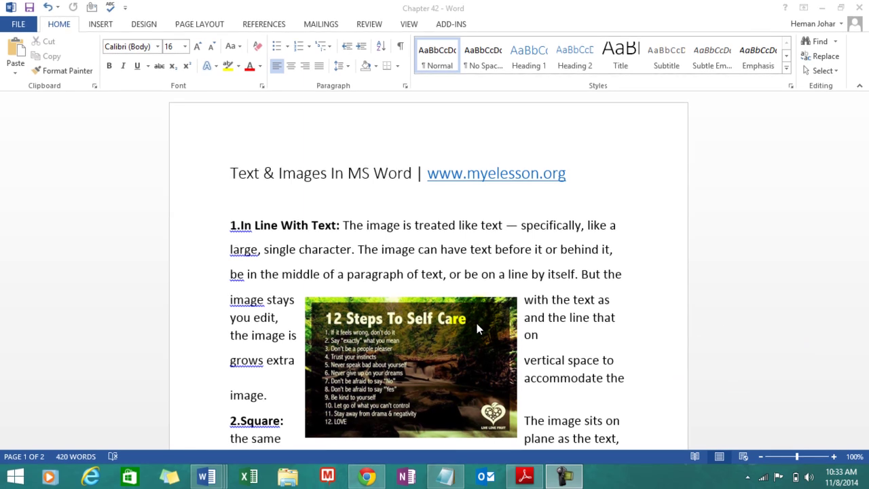
Reposition the "12 Steps To Self Care" picture among the lines of the first paragraph and look over the wrapping style descriptions
drag(475, 294, 481, 261)
drag(449, 322, 468, 320)
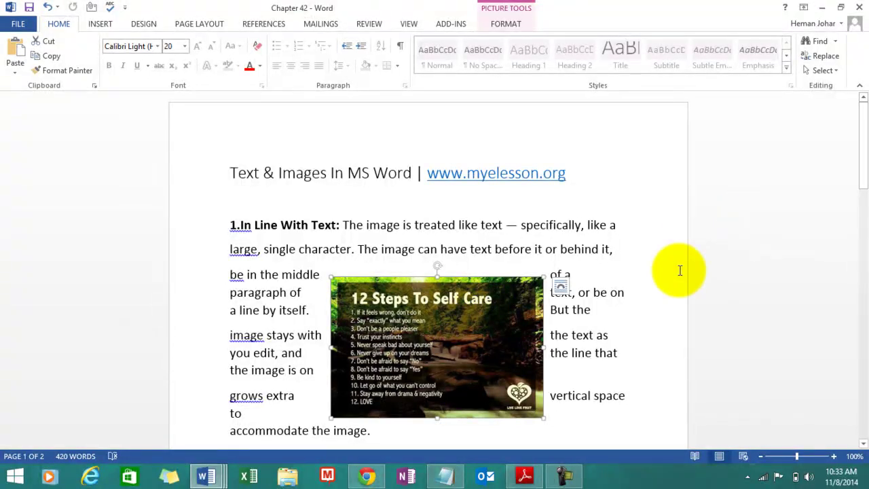
drag(864, 149, 854, 171)
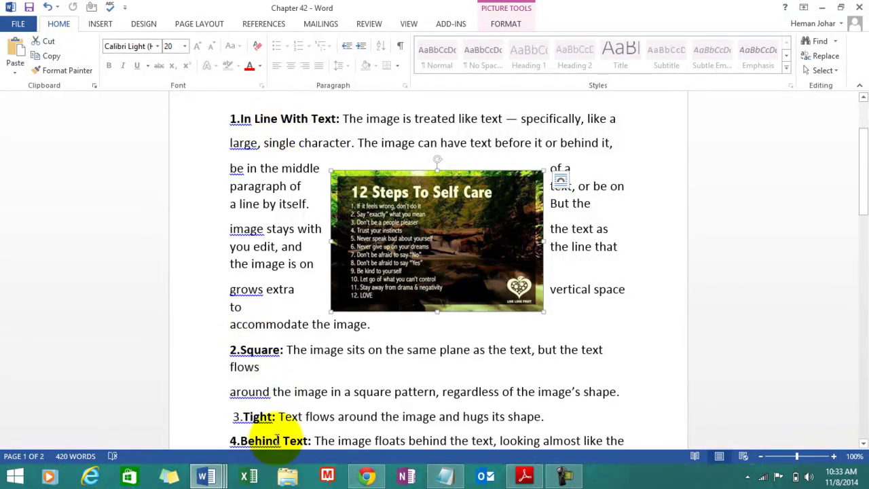
drag(863, 175, 854, 241)
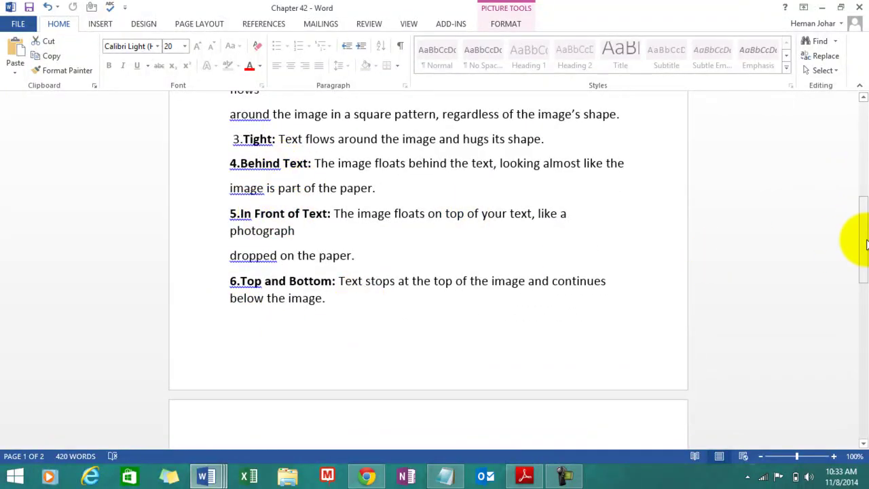
drag(853, 237, 864, 148)
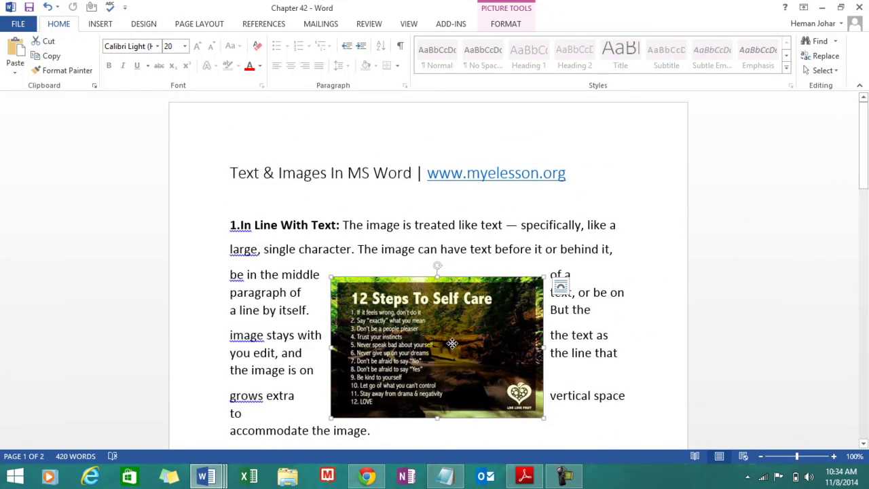
drag(451, 343, 433, 359)
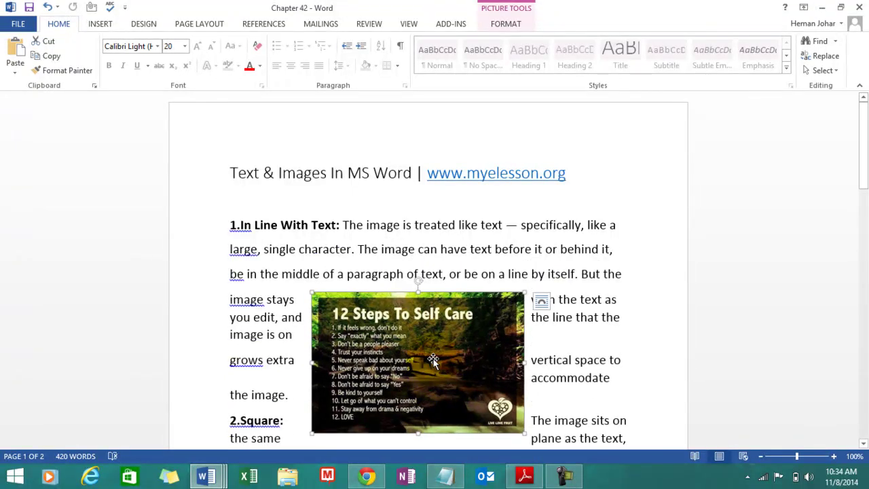
drag(433, 359, 448, 349)
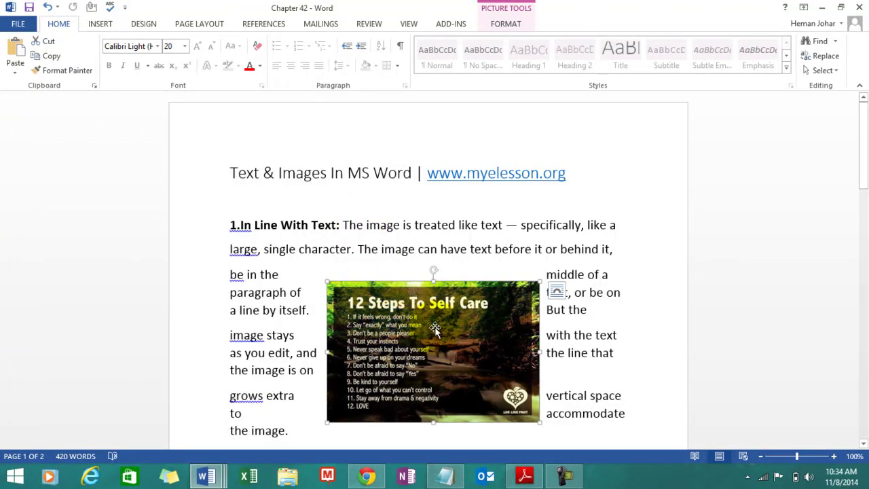
Set the picture's text wrapping to In Line with Text and move it behind the words "be in"
click(506, 24)
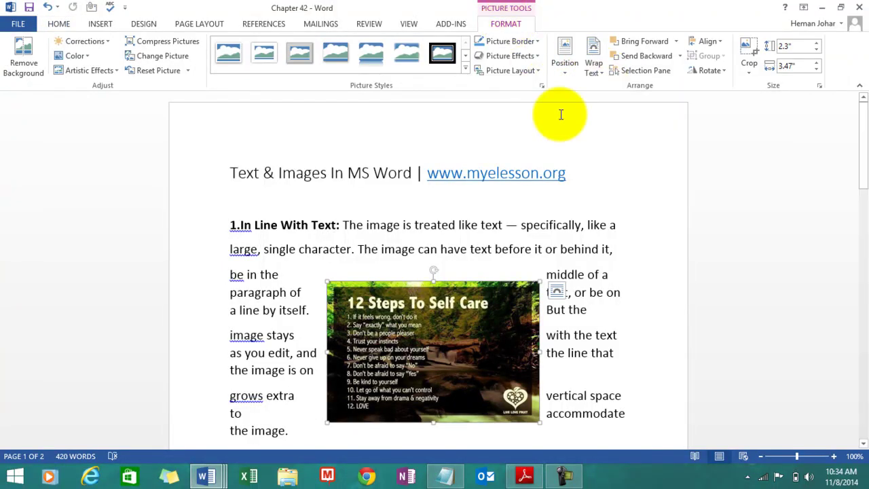
click(601, 76)
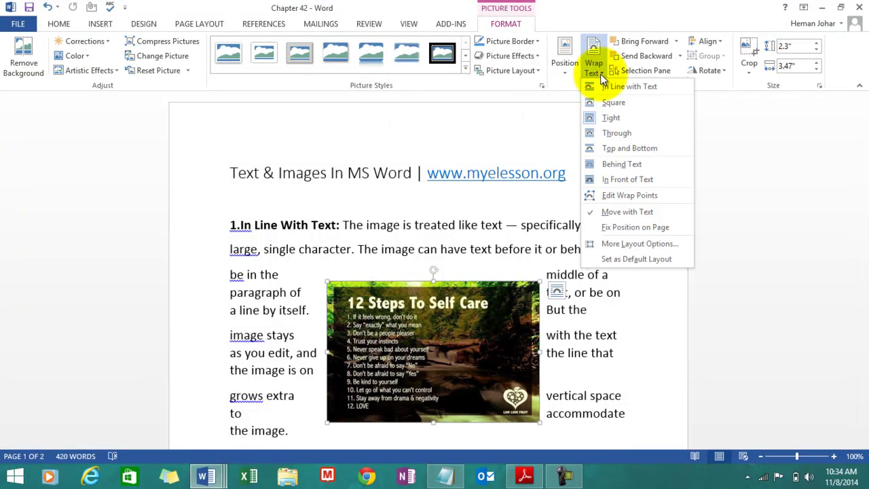
click(605, 84)
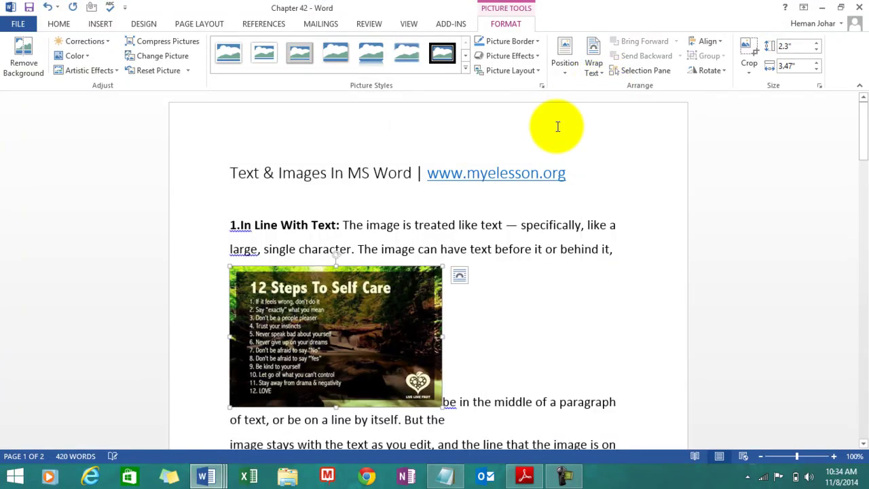
click(480, 308)
drag(428, 285, 470, 264)
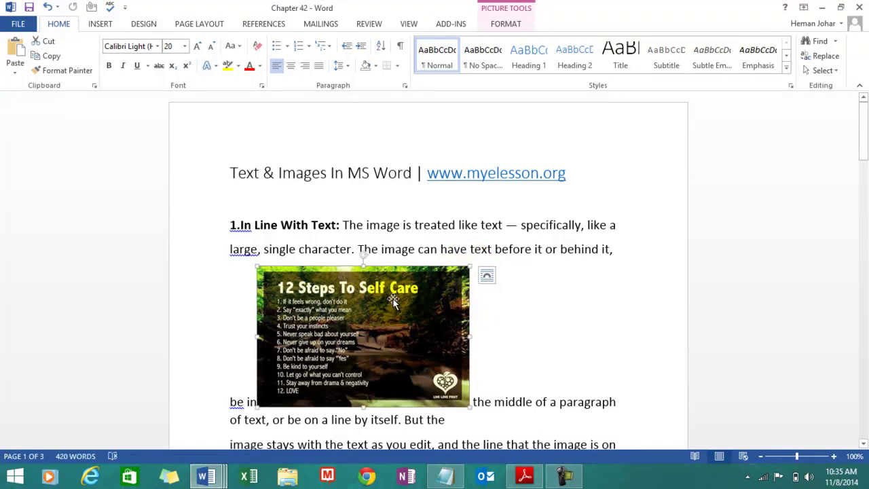
click(534, 291)
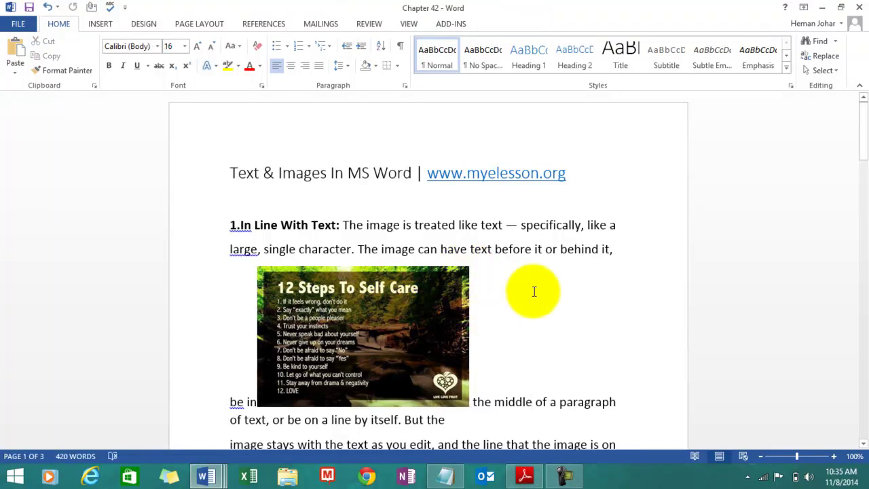
Change the picture's text wrapping to Square and move it to the middle of the first paragraph
click(387, 319)
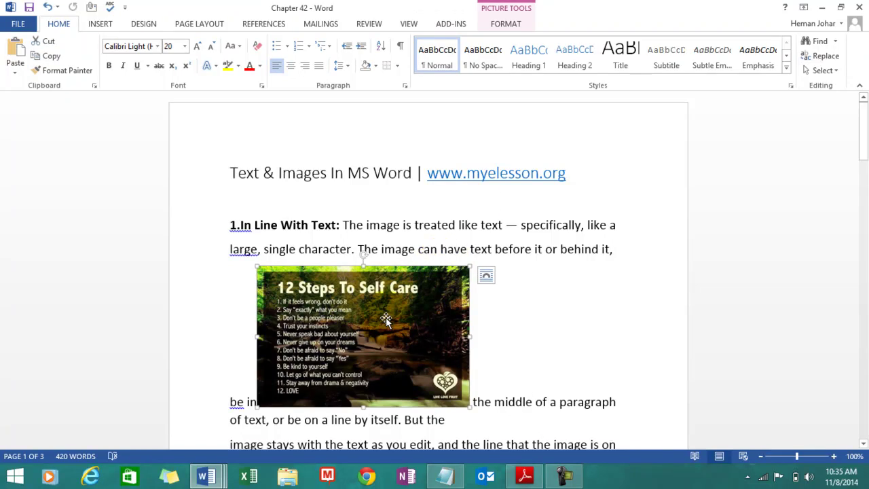
click(506, 26)
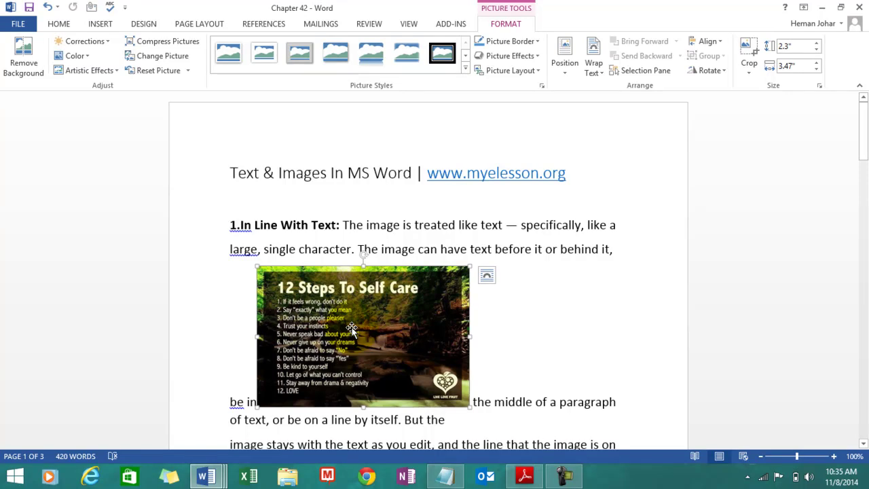
click(601, 75)
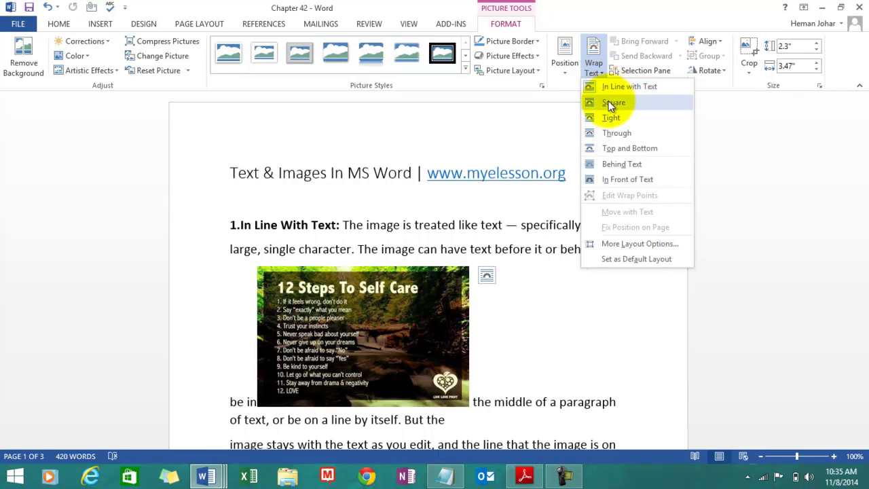
click(608, 102)
drag(389, 317, 430, 317)
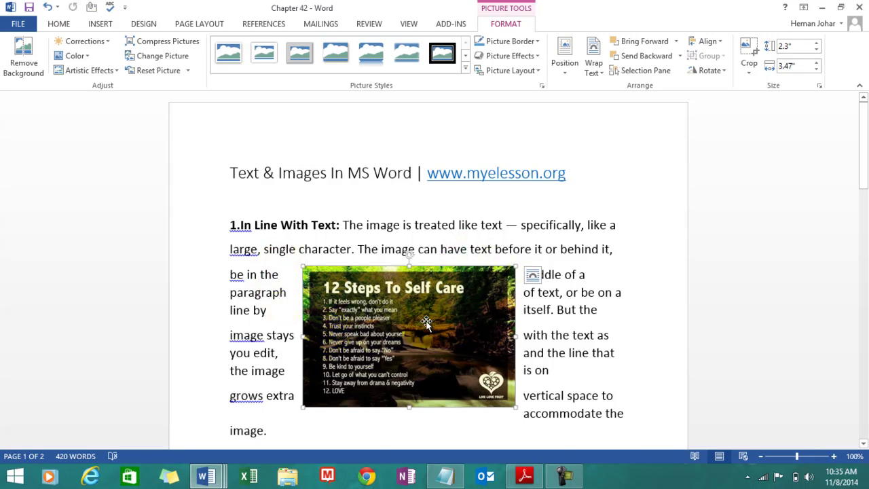
drag(425, 322, 447, 313)
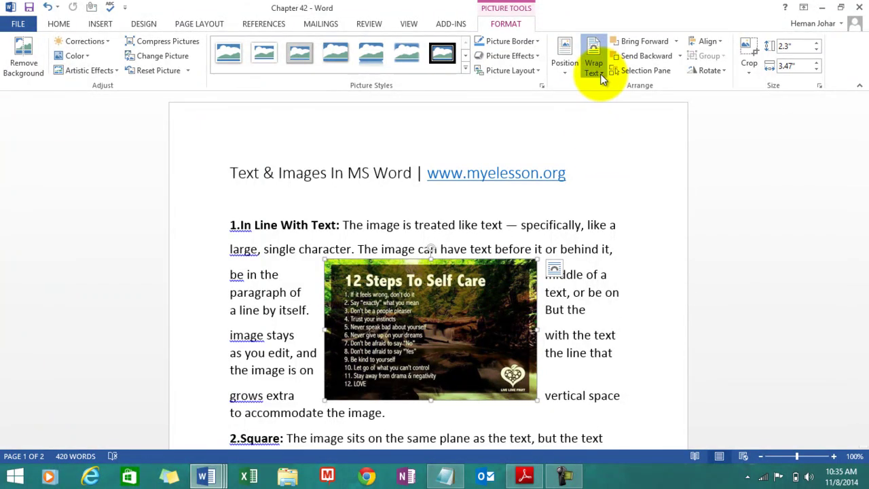
Apply Tight wrapping to the picture, switch it to Through and nudge the picture slightly down and to the right
click(602, 76)
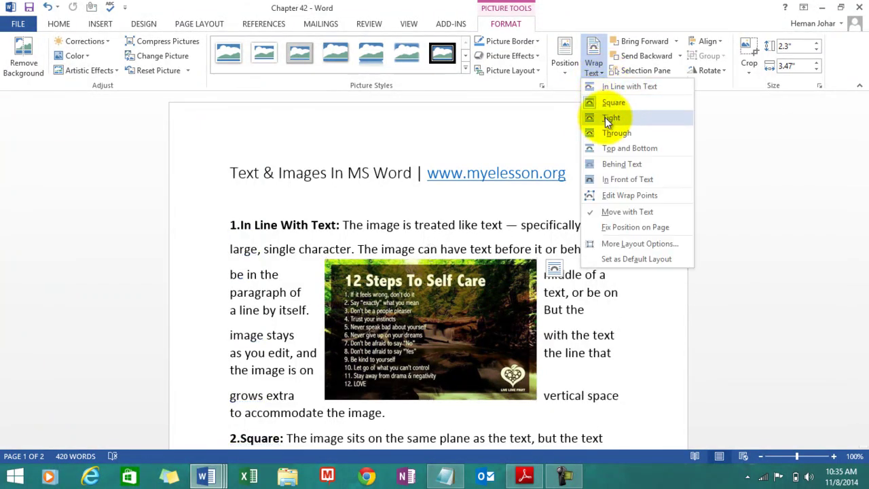
click(604, 117)
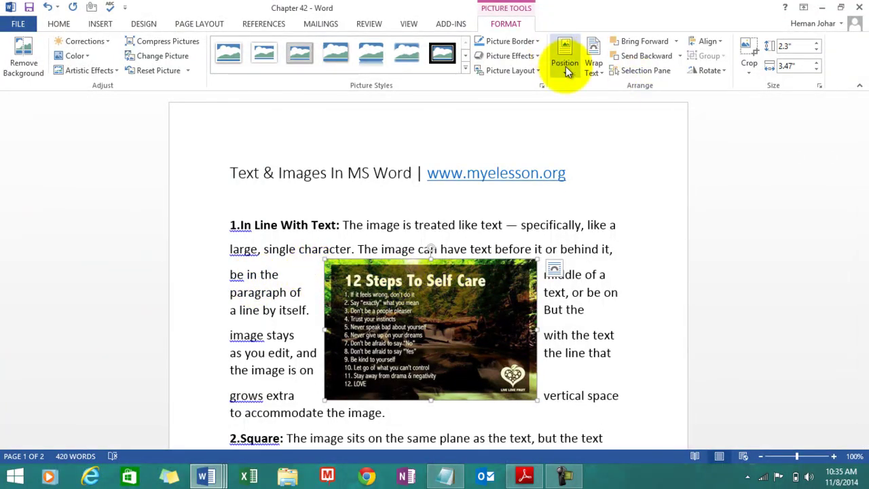
click(601, 70)
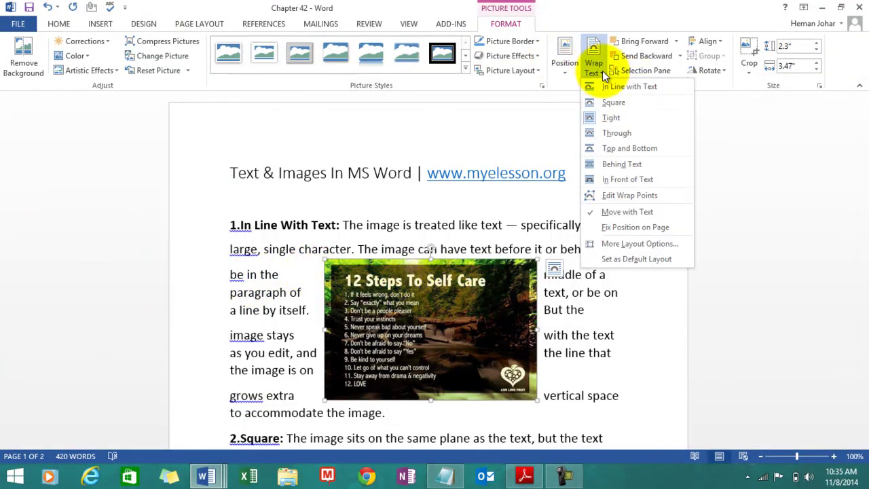
click(612, 129)
mouse_move(411, 298)
mouse_down()
mouse_move(372, 298)
mouse_move(415, 302)
mouse_up()
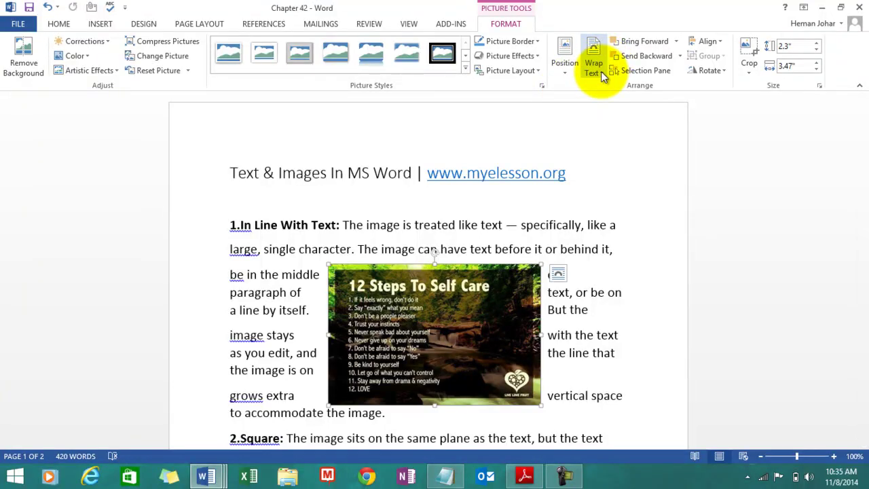
Set the picture's text wrapping to Top and Bottom and place it below the line ending "before it or behind it,"
click(601, 74)
click(610, 147)
drag(426, 335, 424, 366)
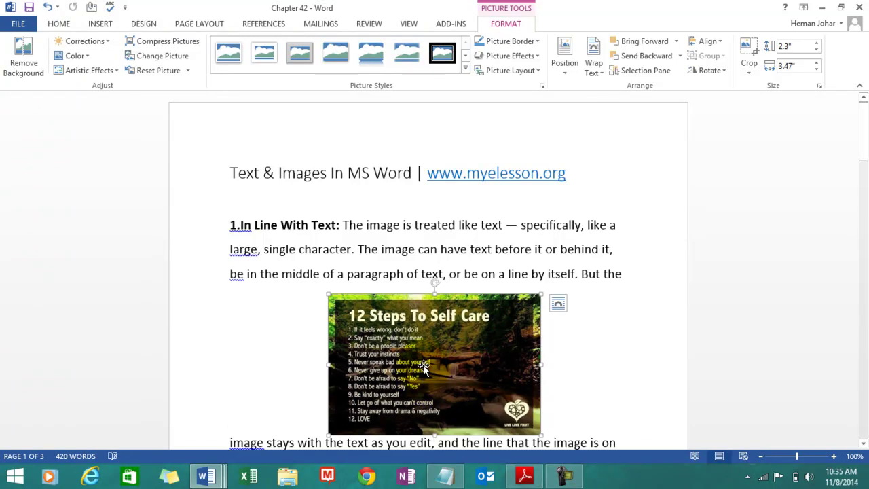
drag(859, 134, 862, 153)
drag(399, 265, 399, 240)
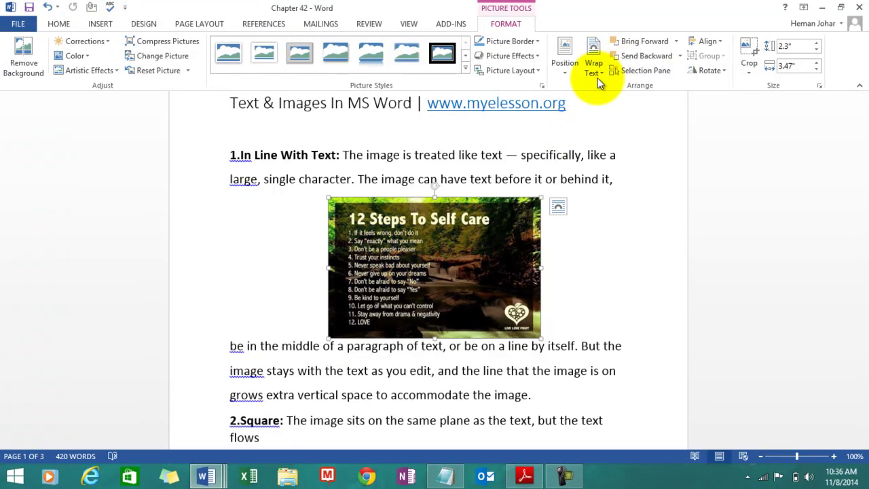
click(600, 80)
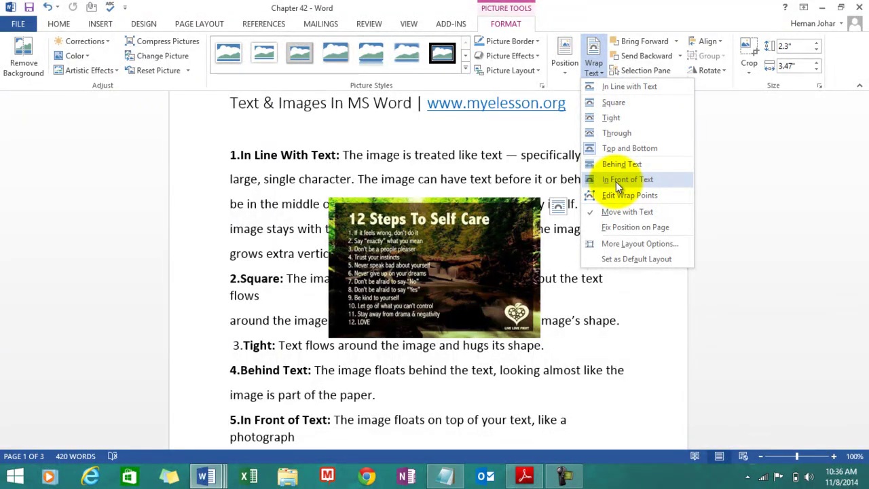
click(618, 243)
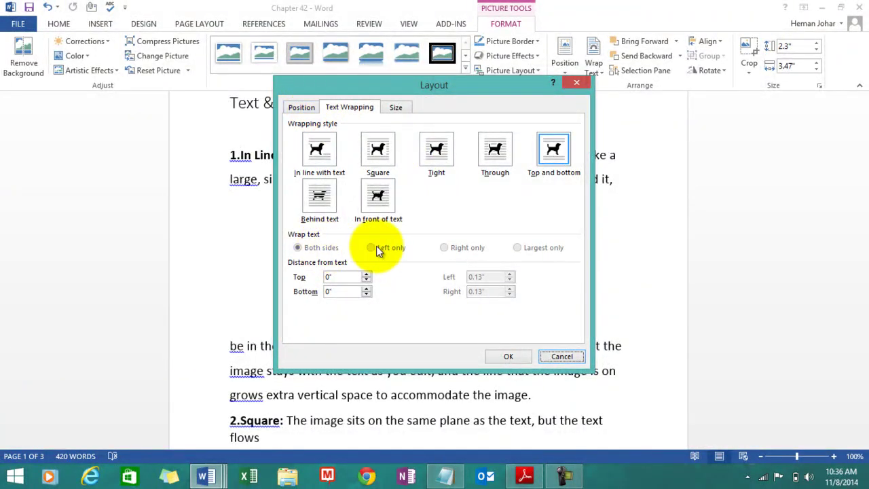
click(382, 207)
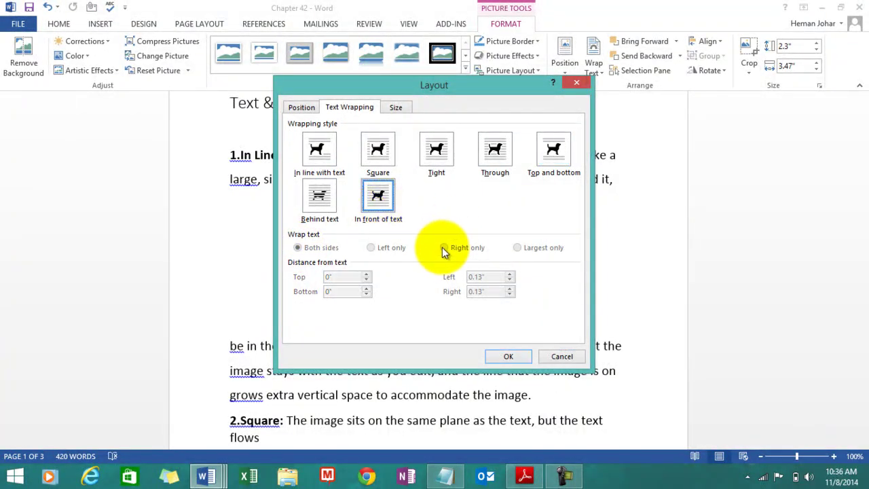
click(561, 356)
Deselect the picture, look through the numbered wrapping style descriptions and return to the start of the document
click(611, 264)
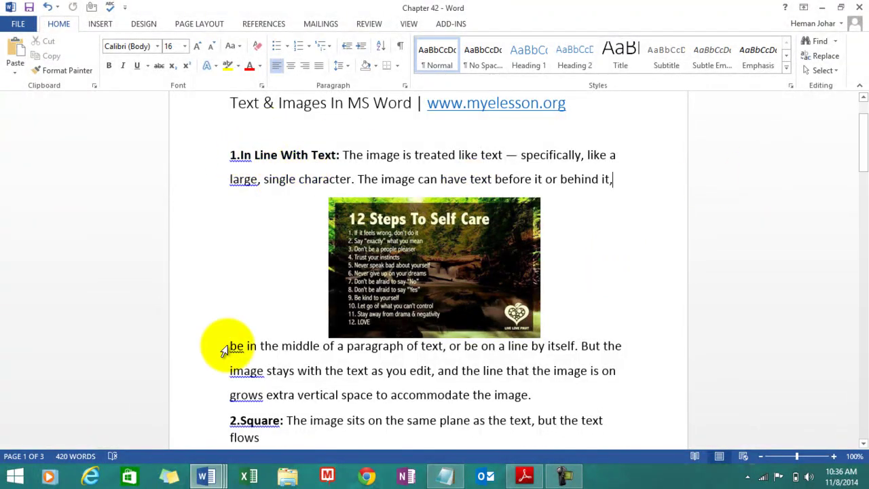
scroll(260, 419, down, 1)
scroll(260, 419, down, 6)
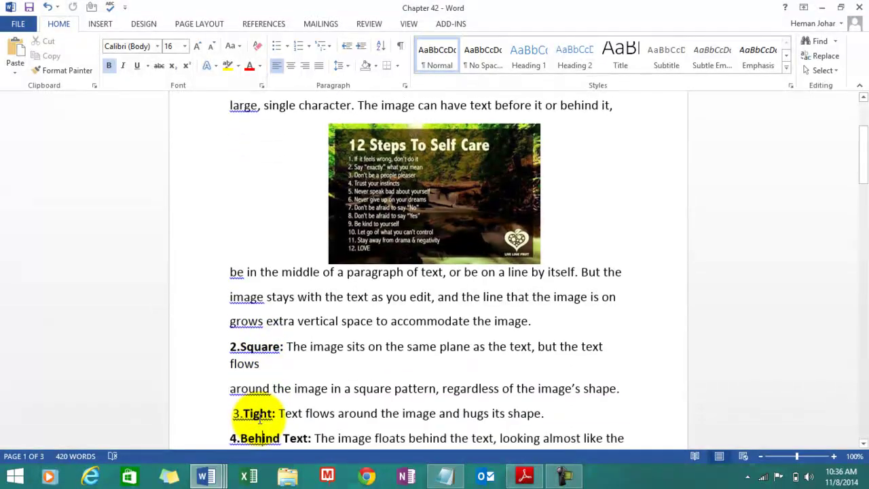
scroll(260, 419, down, 6)
key(ctrl+Home)
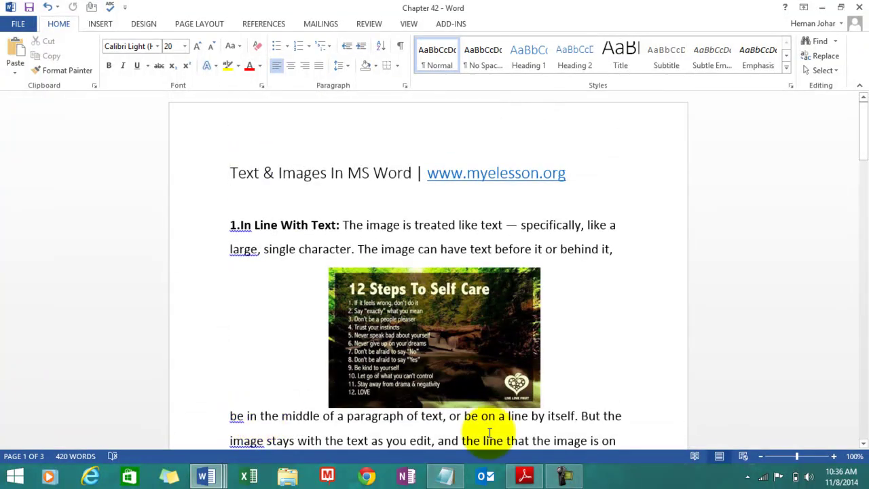